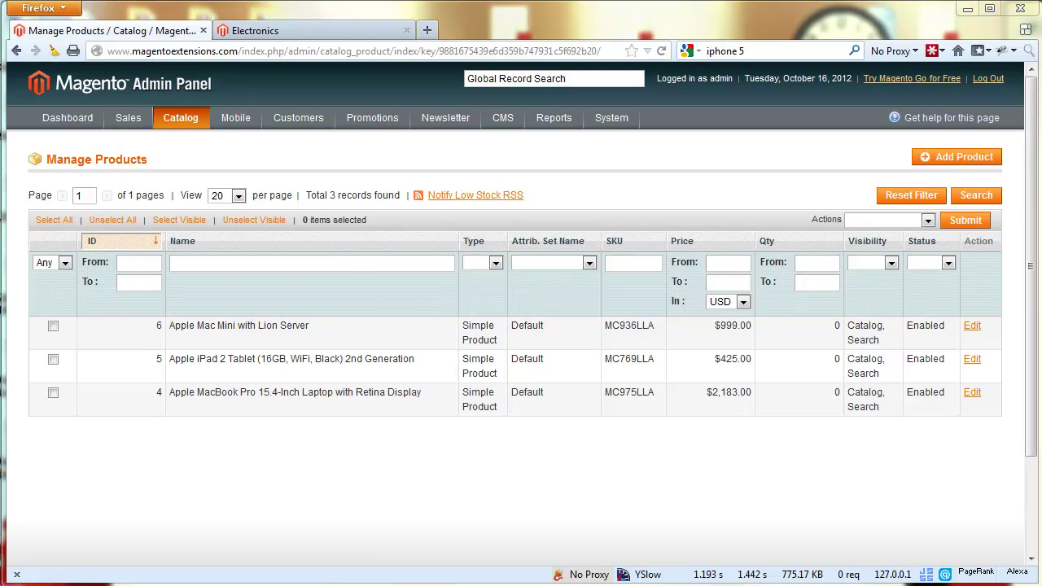
- Check the MacBook Pro page under Electronics shows a placeholder, then bring up the media\import folder of 13 images
{"action": "left_click", "coordinate": [277, 31]}
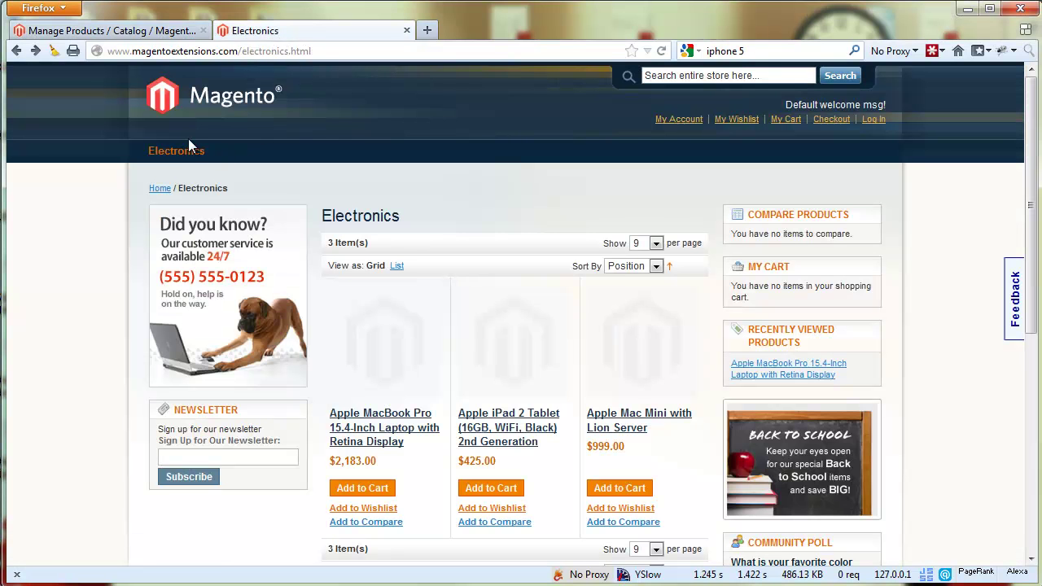
{"action": "left_click", "coordinate": [172, 154]}
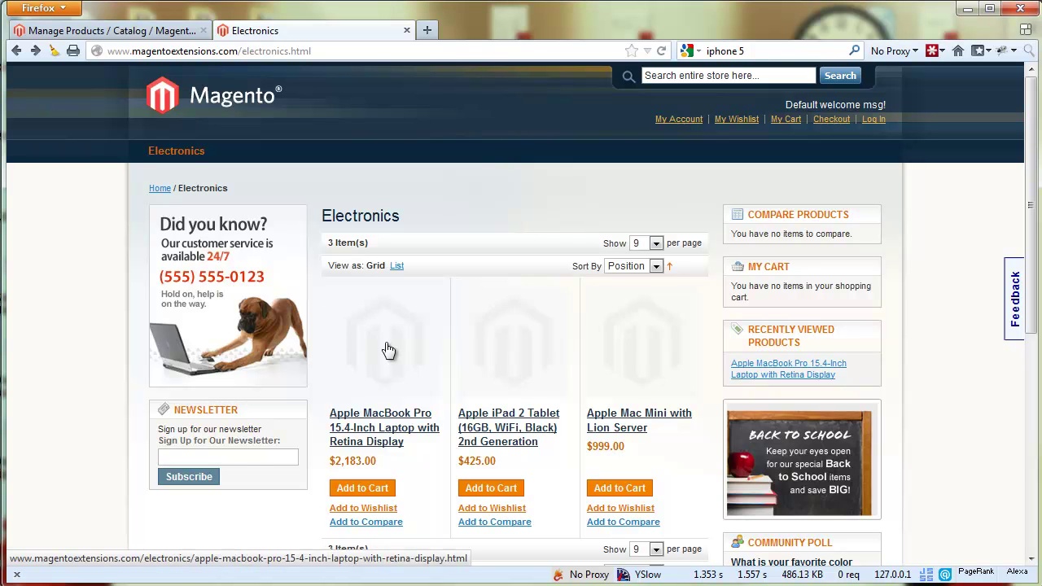
{"action": "left_click", "coordinate": [388, 349]}
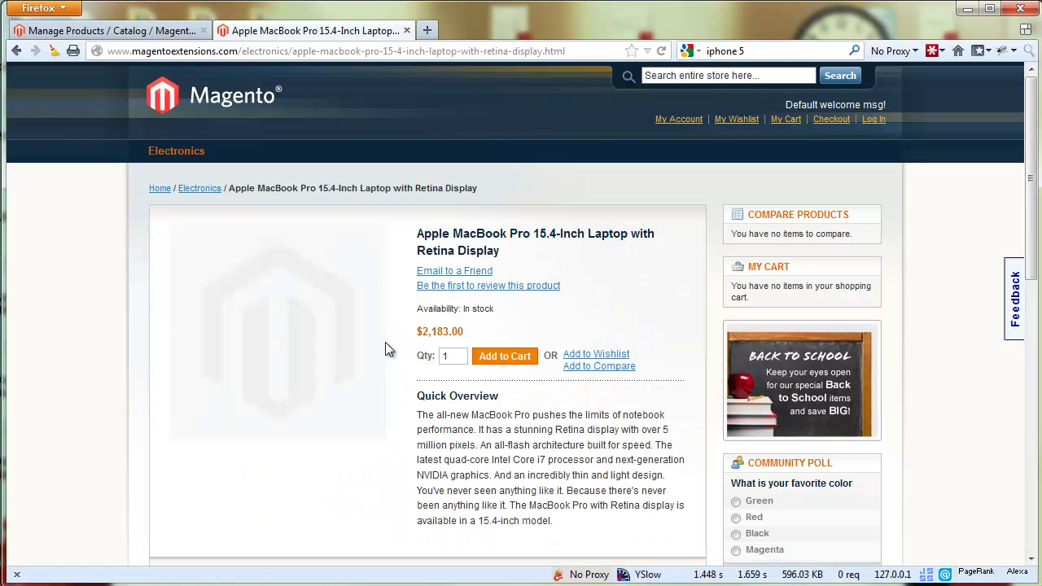
{"action": "scroll", "coordinate": [357, 425], "scroll_direction": "down", "scroll_amount": 10}
{"action": "scroll", "coordinate": [357, 432], "scroll_direction": "up", "scroll_amount": 10}
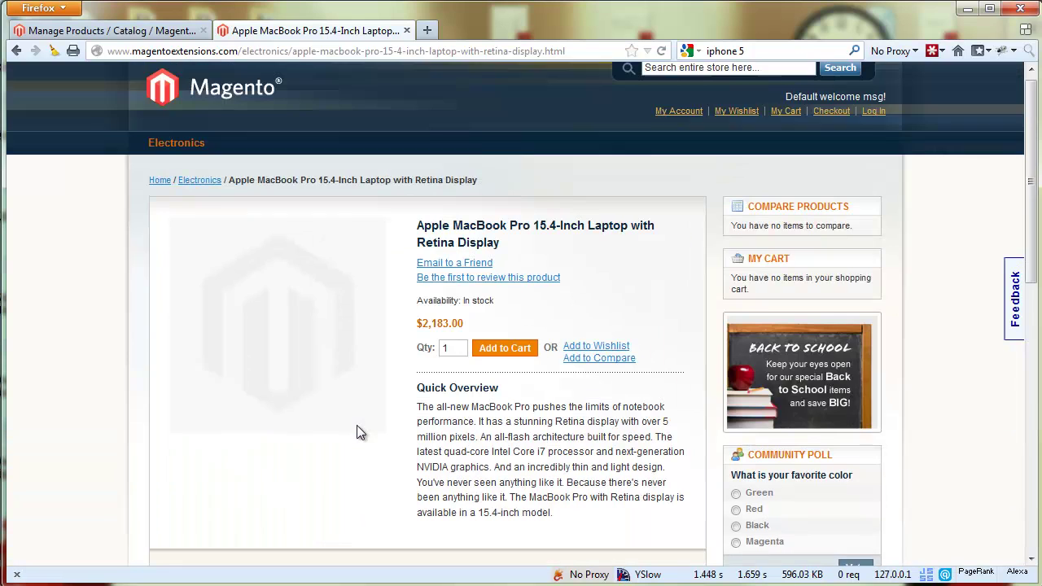
{"action": "left_click", "coordinate": [158, 32]}
{"action": "key", "text": "alt+Tab"}
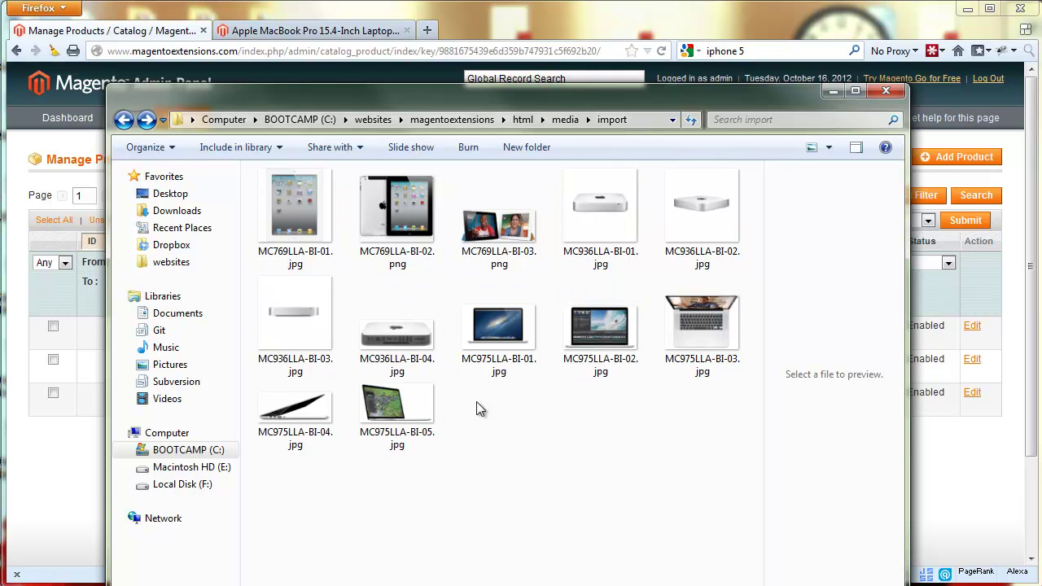
{"action": "left_click", "coordinate": [306, 216]}
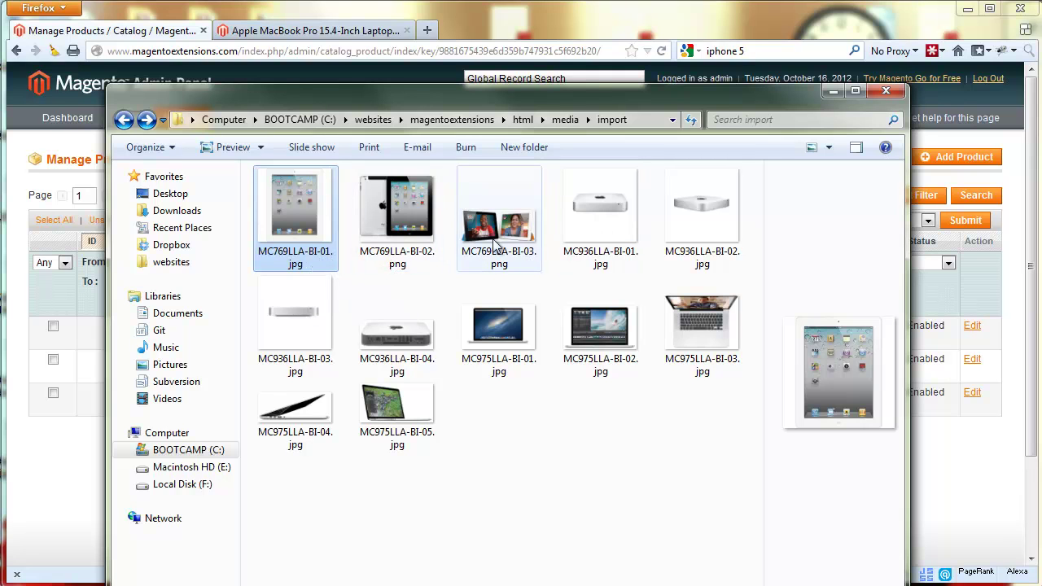
{"action": "left_click", "coordinate": [566, 430]}
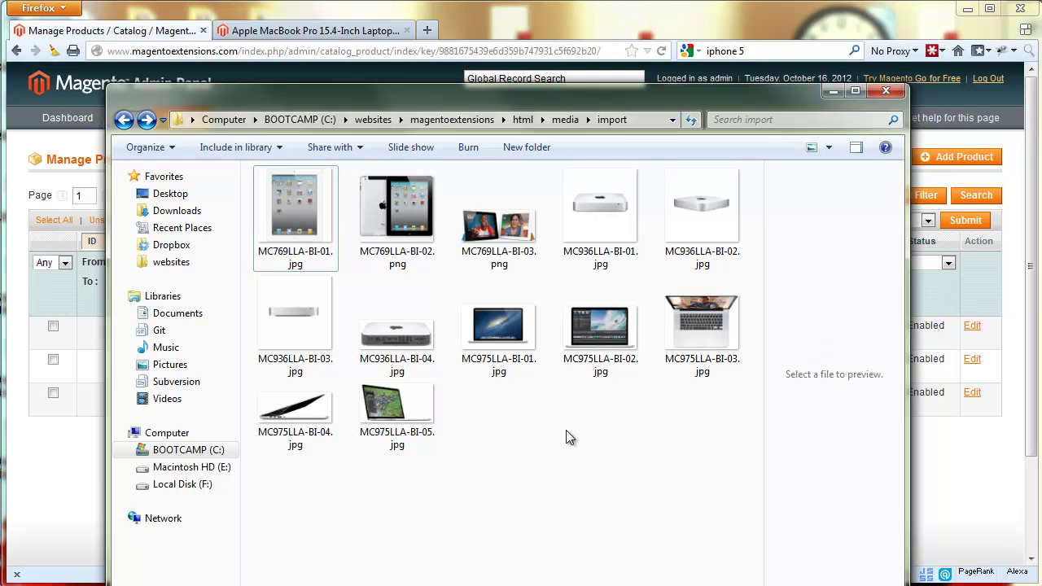
{"action": "left_click", "coordinate": [511, 241]}
{"action": "left_click", "coordinate": [415, 244]}
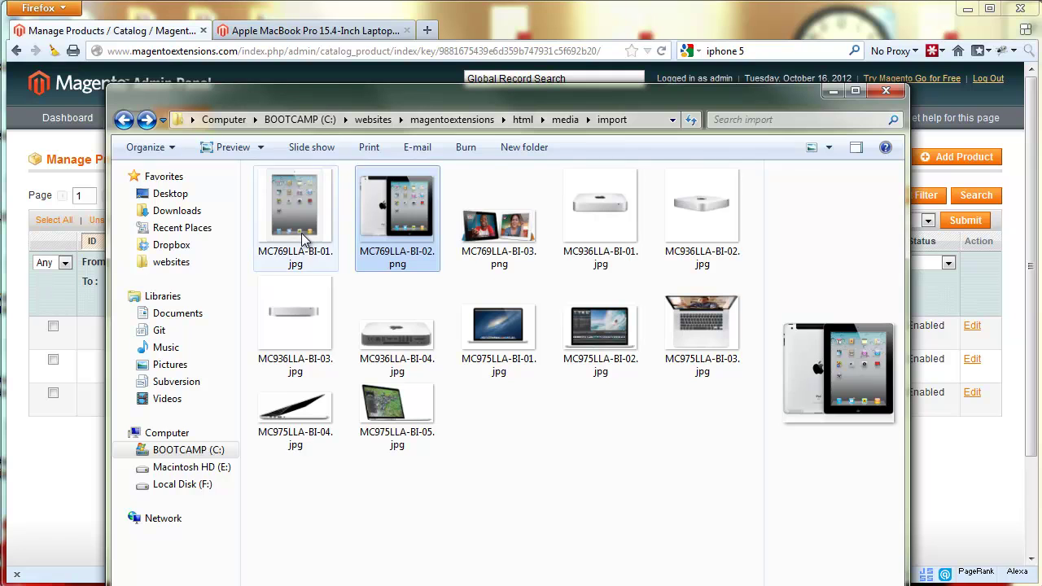
{"action": "left_click", "coordinate": [301, 233]}
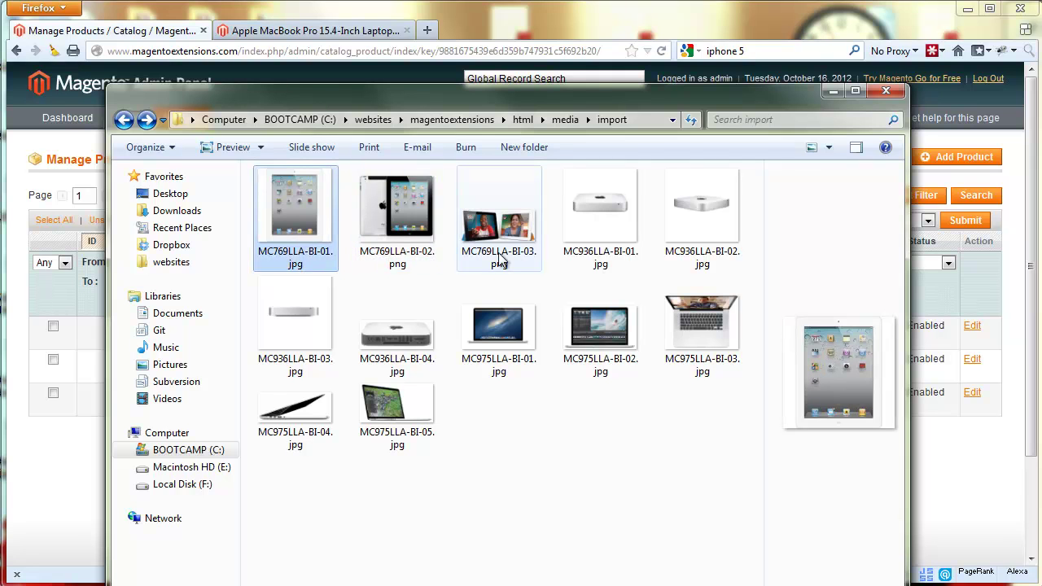
{"action": "left_click", "coordinate": [566, 403]}
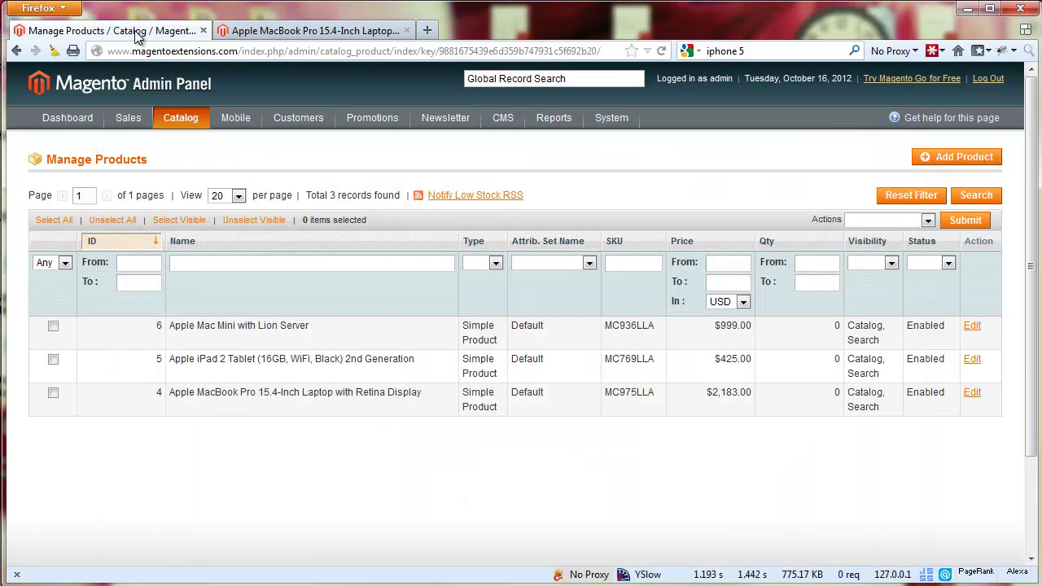
- Import all images via Catalog > Manage Bulk Images, creating record 26 with 12 images across 3 SKUs
{"action": "left_click", "coordinate": [140, 42]}
{"action": "mouse_move", "coordinate": [181, 133]}
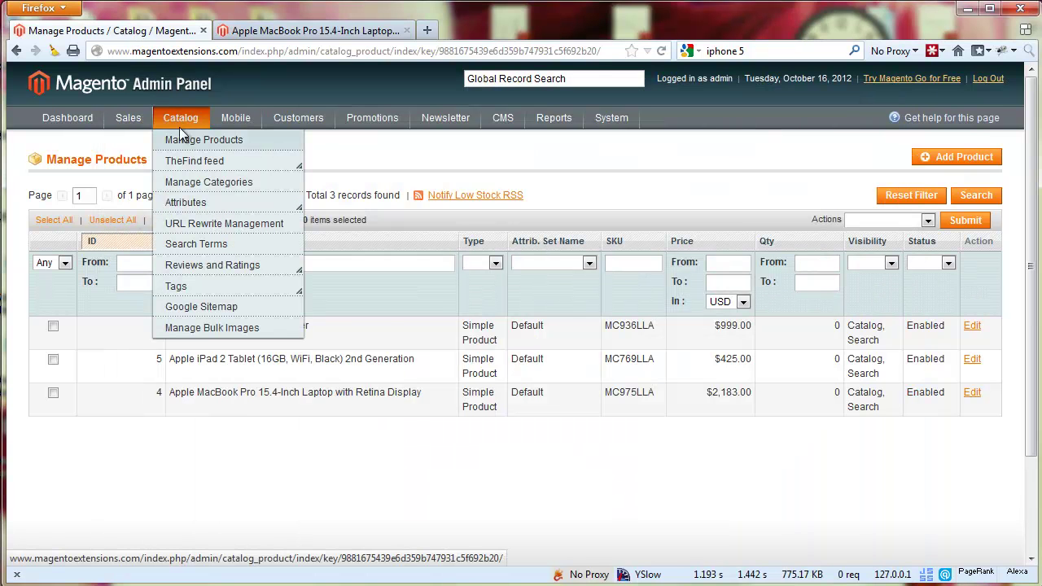
{"action": "left_click", "coordinate": [204, 334]}
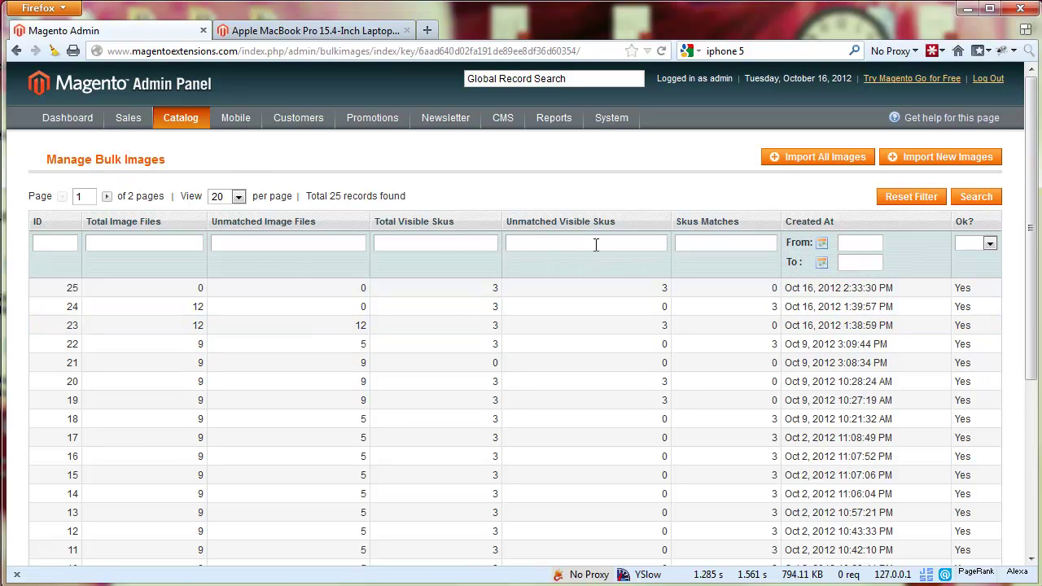
{"action": "left_click", "coordinate": [821, 158]}
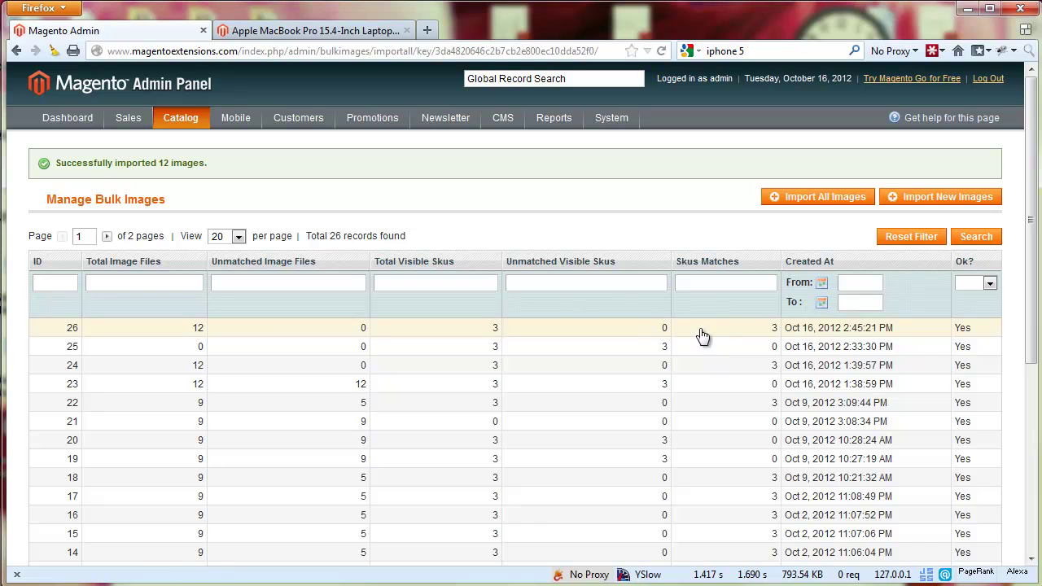
- Open the MacBook Pro page from Electronics and scroll to confirm its imported images now display
{"action": "left_click", "coordinate": [297, 32]}
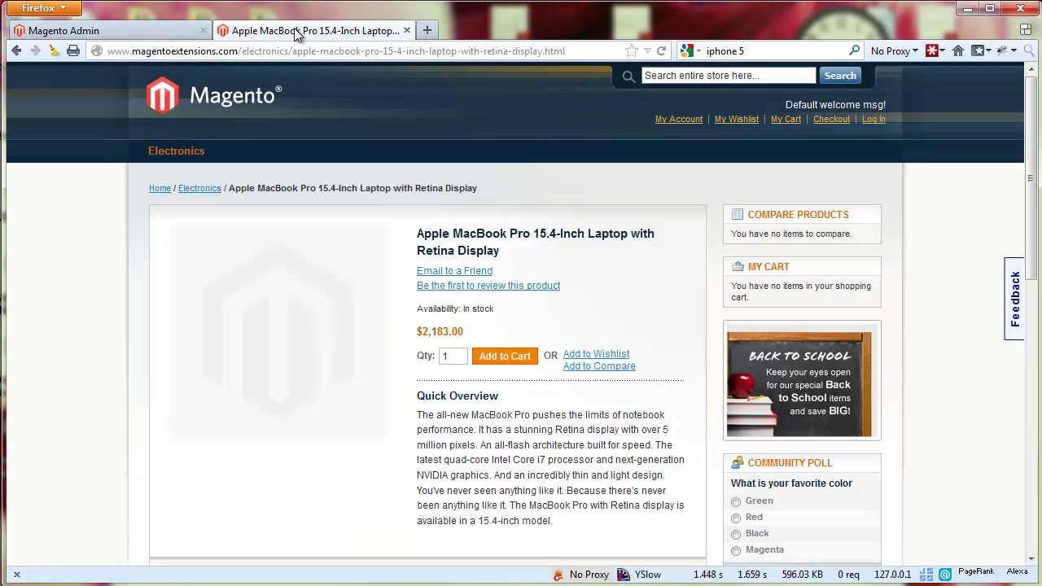
{"action": "left_click", "coordinate": [171, 155]}
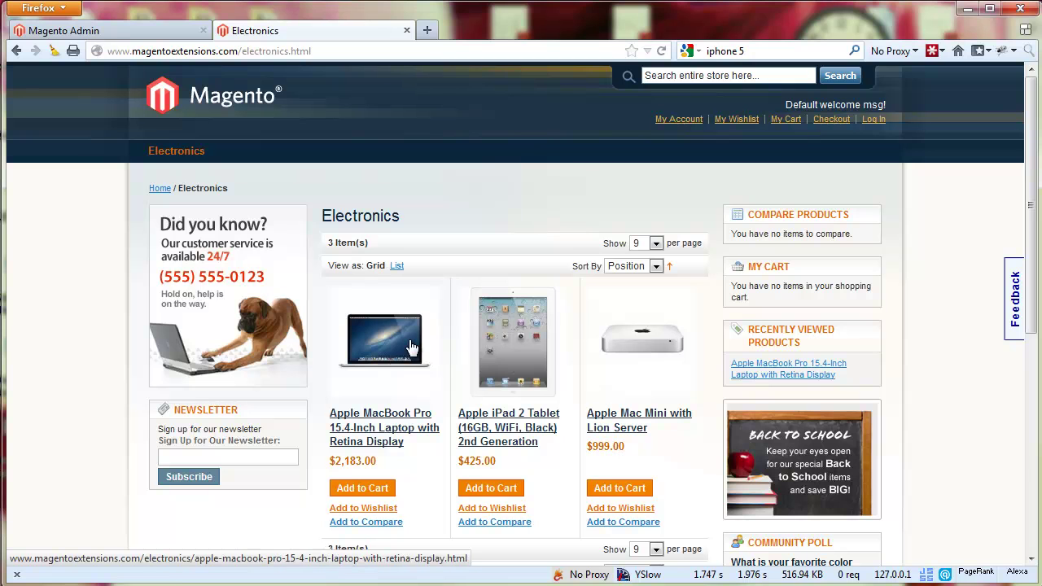
{"action": "left_click", "coordinate": [411, 348]}
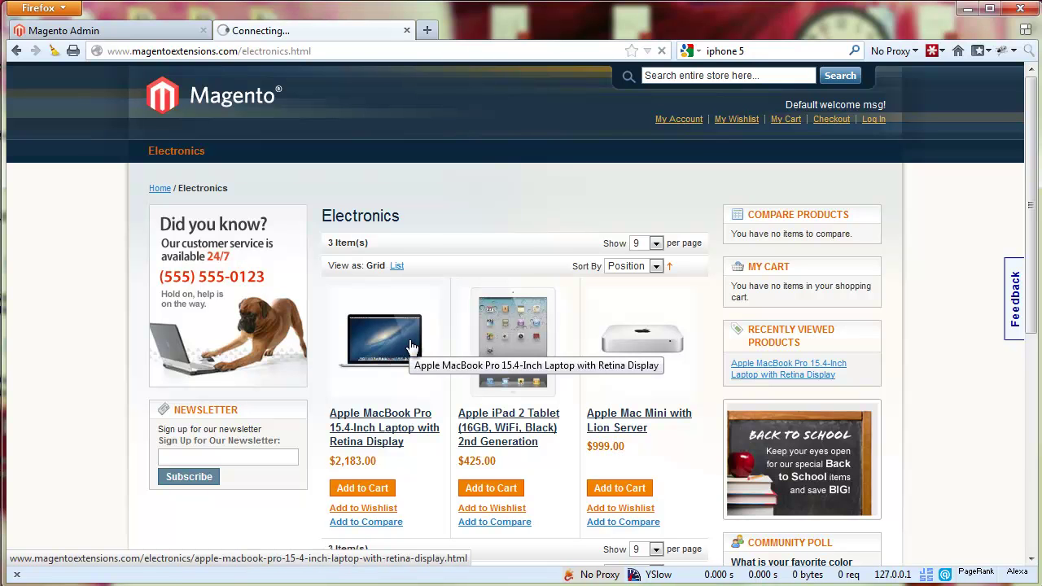
{"action": "scroll", "coordinate": [417, 358], "scroll_direction": "down", "scroll_amount": 1}
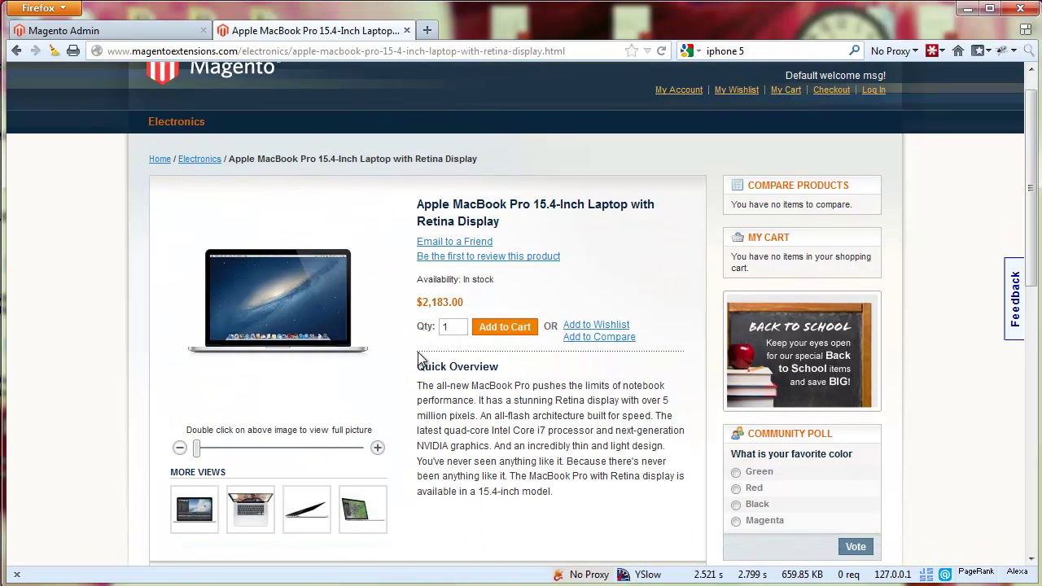
{"action": "scroll", "coordinate": [417, 357], "scroll_direction": "down", "scroll_amount": 2}
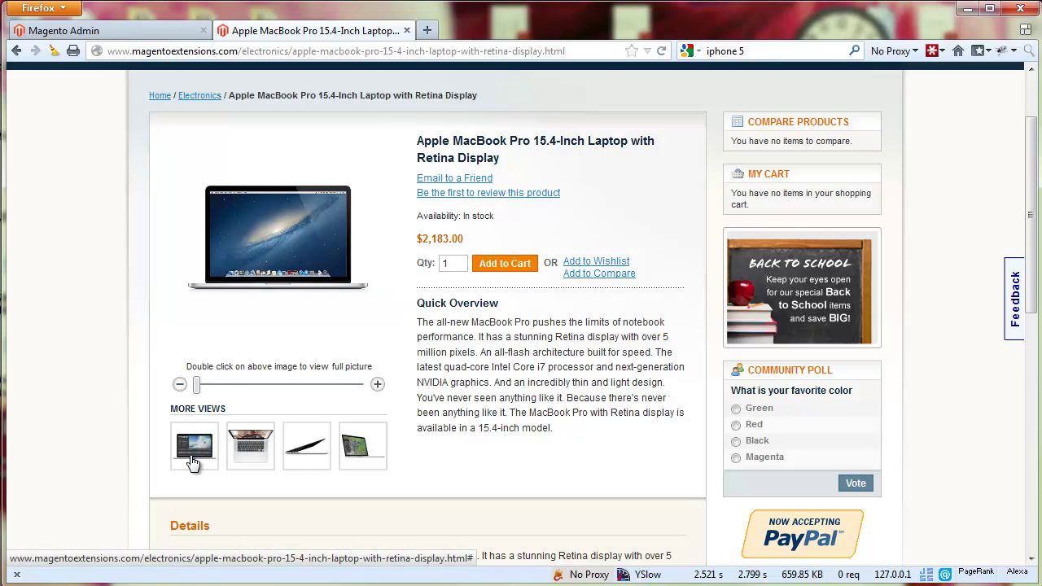
{"action": "scroll", "coordinate": [387, 432], "scroll_direction": "up", "scroll_amount": 2}
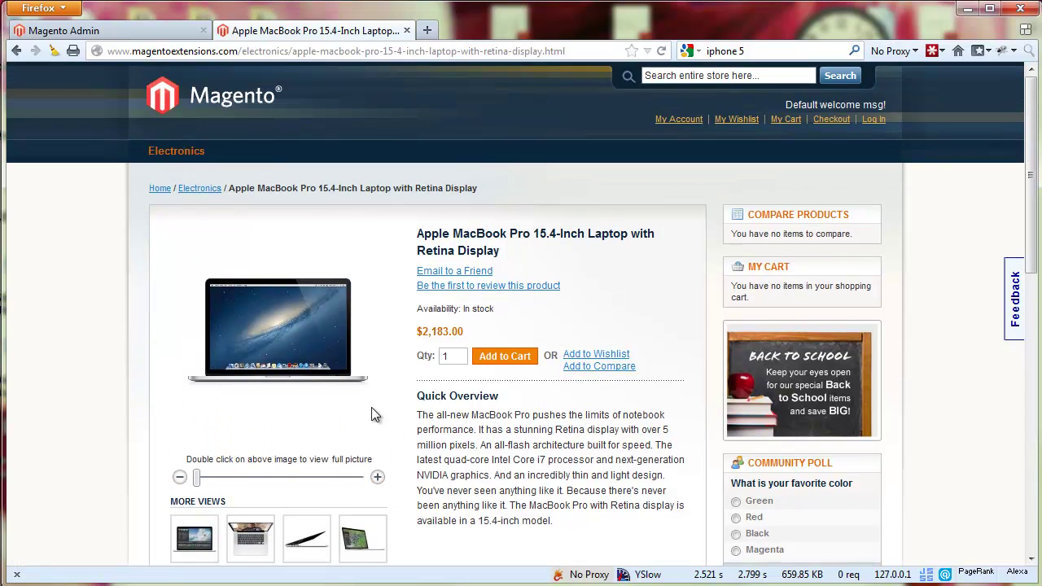
{"action": "scroll", "coordinate": [279, 337], "scroll_direction": "down", "scroll_amount": 2}
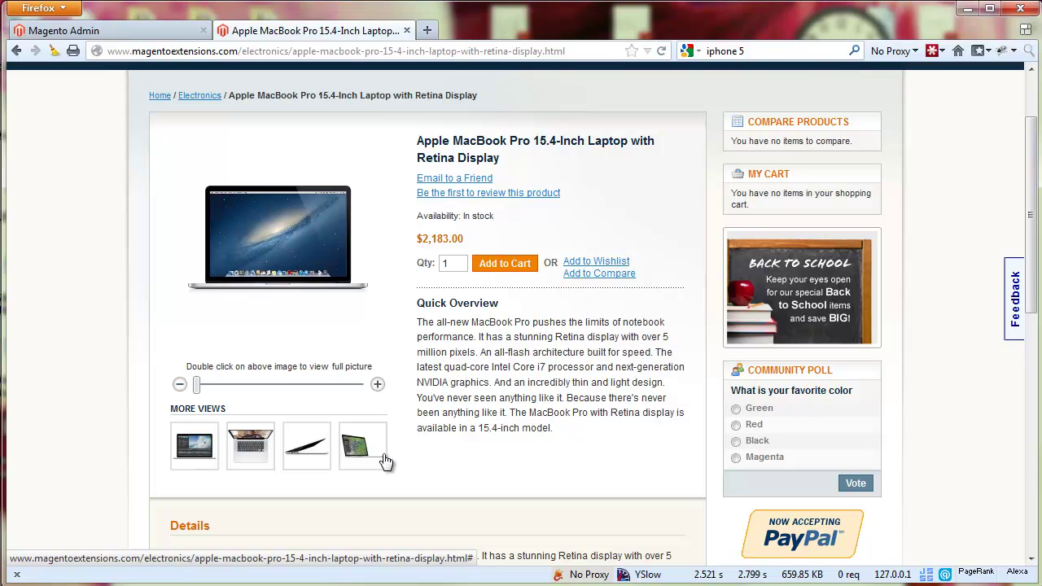
{"action": "scroll", "coordinate": [431, 436], "scroll_direction": "up", "scroll_amount": 2}
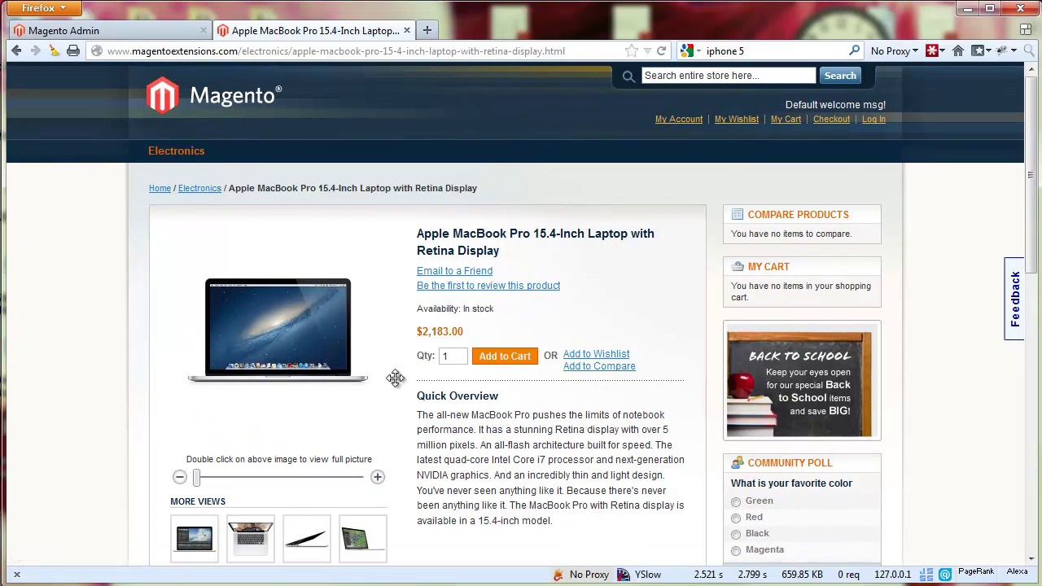
- Open the iPad 2 product page and review its imported photo and two extra views
{"action": "left_click", "coordinate": [181, 156]}
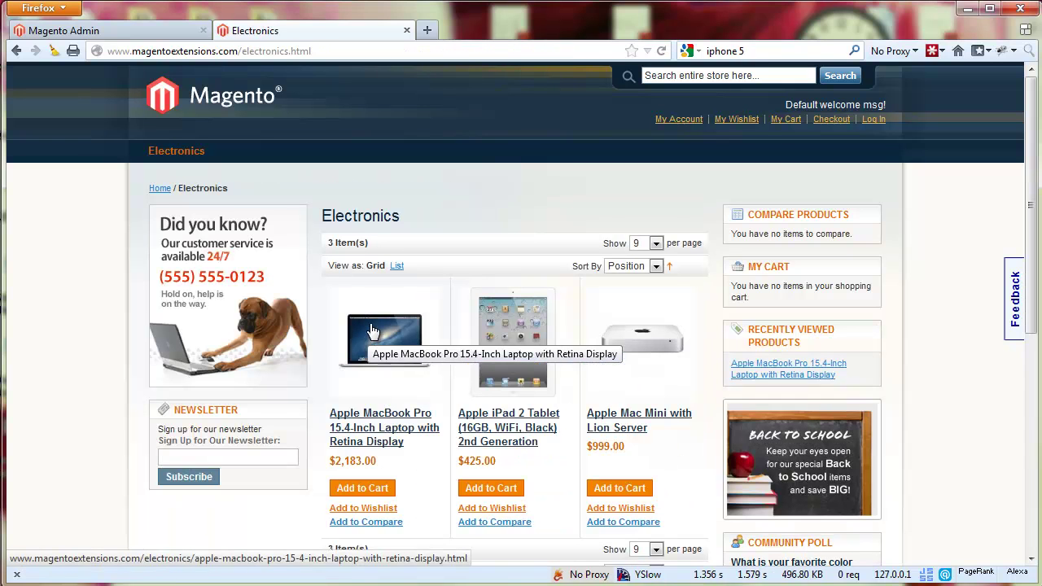
{"action": "left_click", "coordinate": [500, 341]}
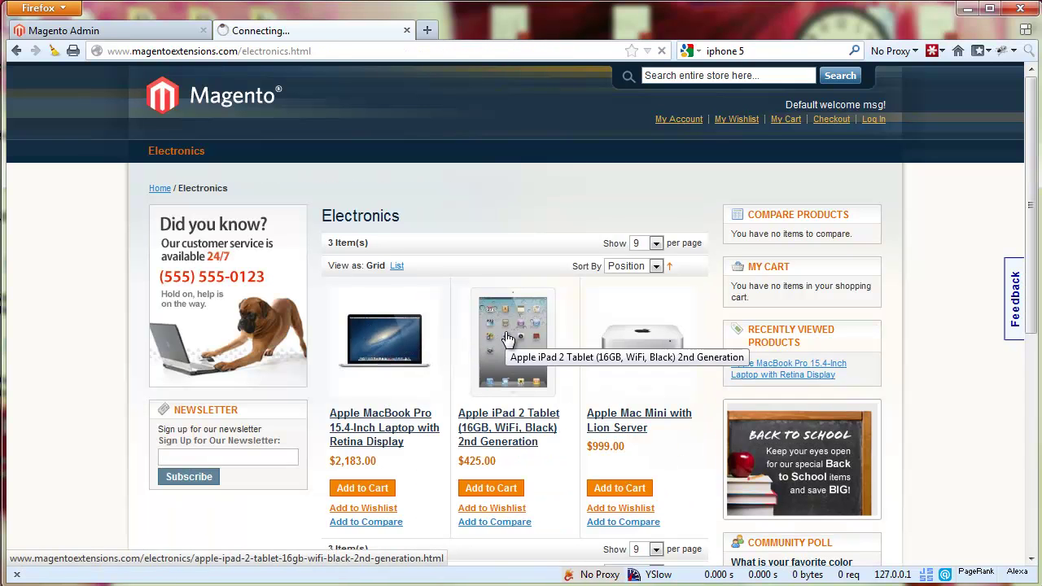
{"action": "scroll", "coordinate": [472, 364], "scroll_direction": "down", "scroll_amount": 2}
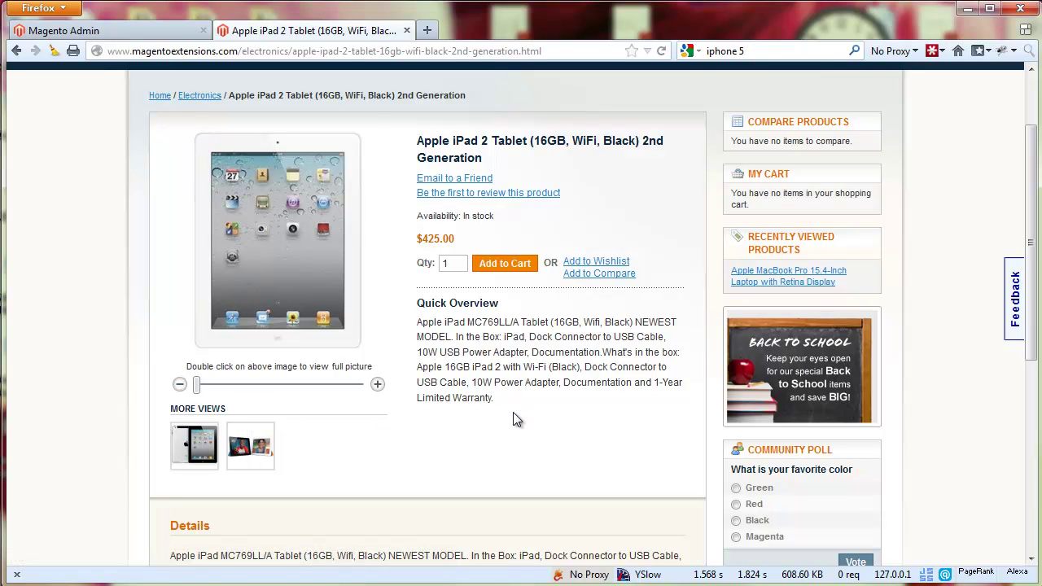
{"action": "scroll", "coordinate": [513, 414], "scroll_direction": "up", "scroll_amount": 1}
{"action": "scroll", "coordinate": [513, 412], "scroll_direction": "down", "scroll_amount": 5}
{"action": "scroll", "coordinate": [513, 412], "scroll_direction": "up", "scroll_amount": 6}
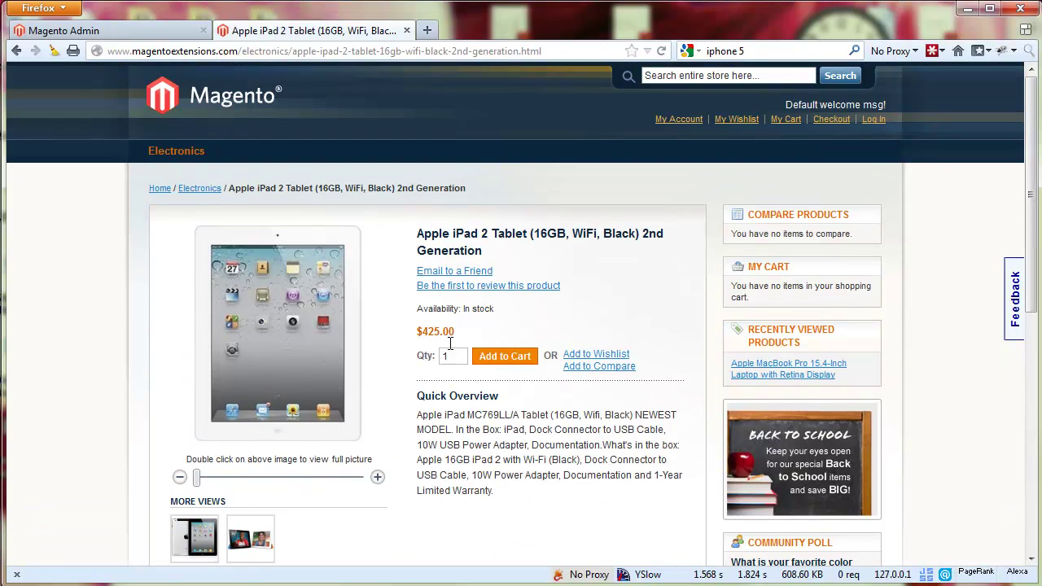
- Go to the Bulk Images section of System > Configuration in the admin panel
{"action": "left_click", "coordinate": [129, 33]}
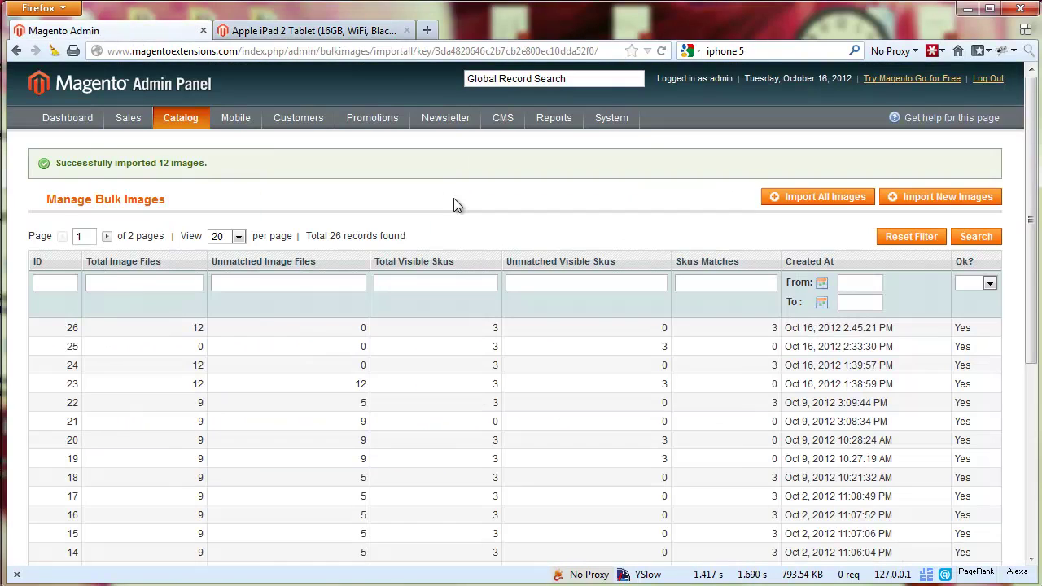
{"action": "mouse_move", "coordinate": [628, 128]}
{"action": "left_click", "coordinate": [632, 458]}
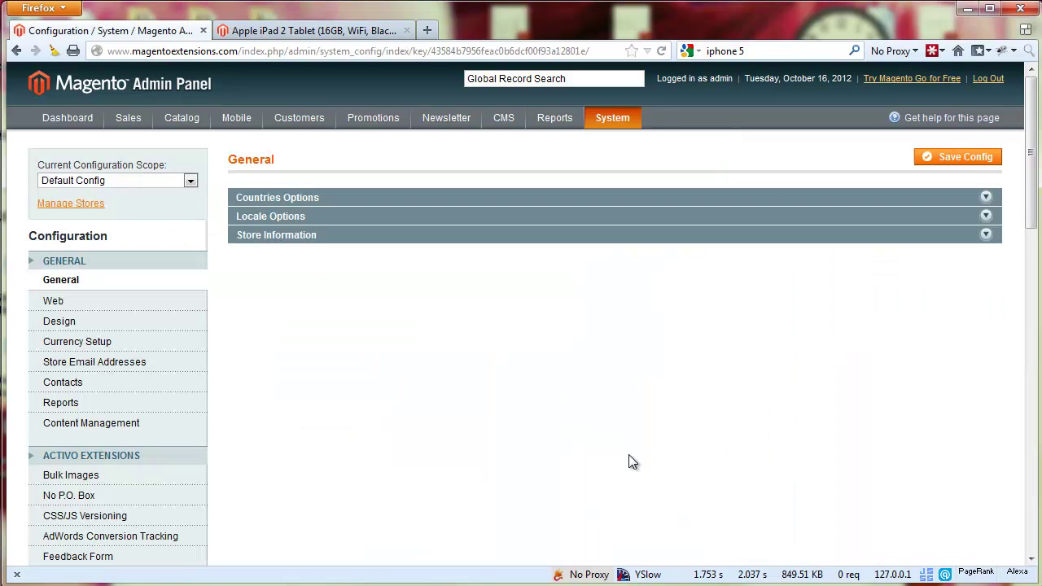
{"action": "left_click", "coordinate": [156, 477]}
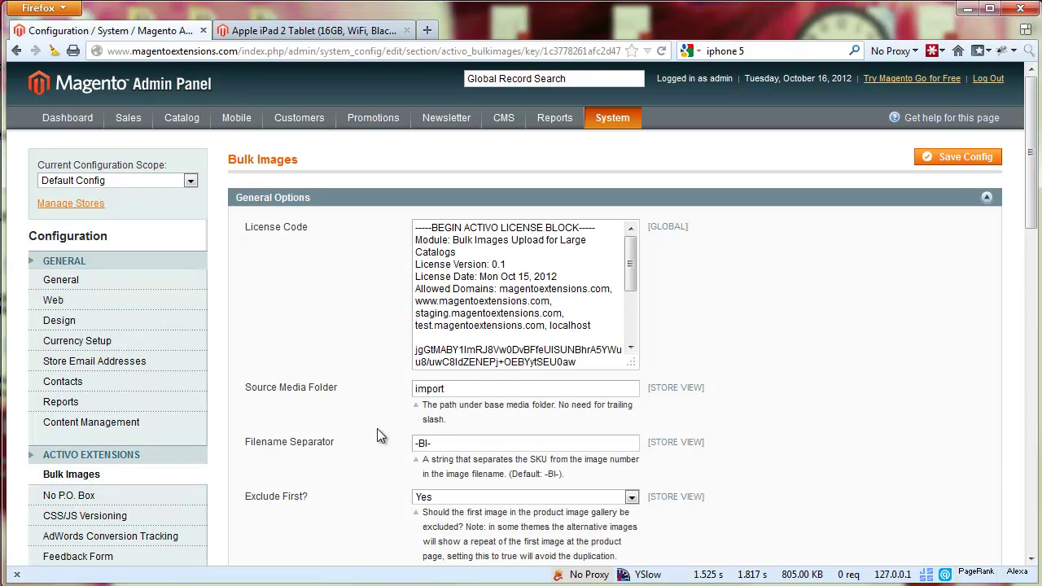
{"action": "scroll", "coordinate": [377, 436], "scroll_direction": "down", "scroll_amount": 5}
{"action": "scroll", "coordinate": [377, 429], "scroll_direction": "down", "scroll_amount": 4}
{"action": "scroll", "coordinate": [377, 432], "scroll_direction": "down", "scroll_amount": 4}
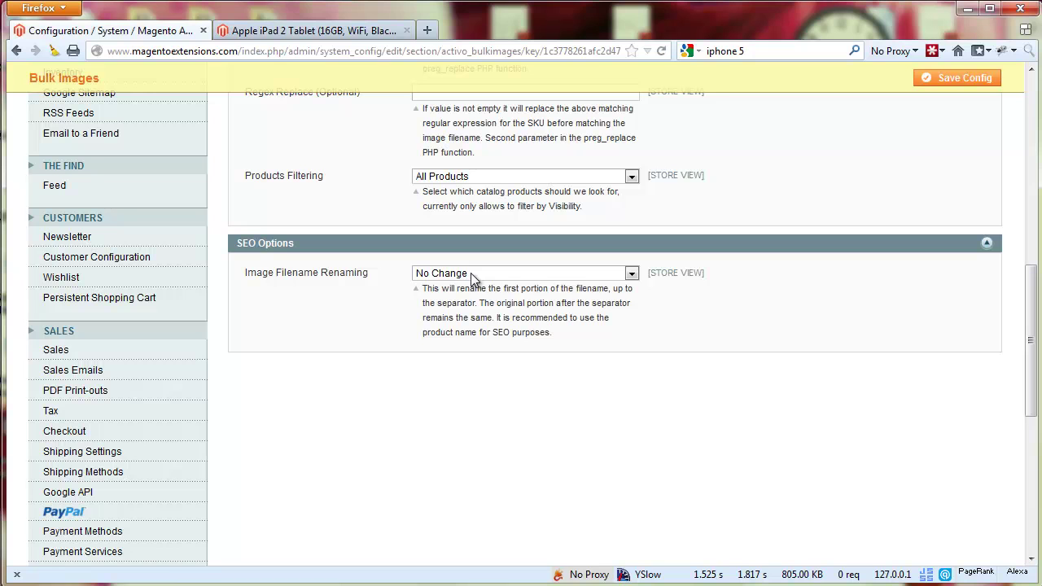
- Set Image Filename Renaming to [PRODUCT NAME] and save the configuration
{"action": "left_click", "coordinate": [471, 274]}
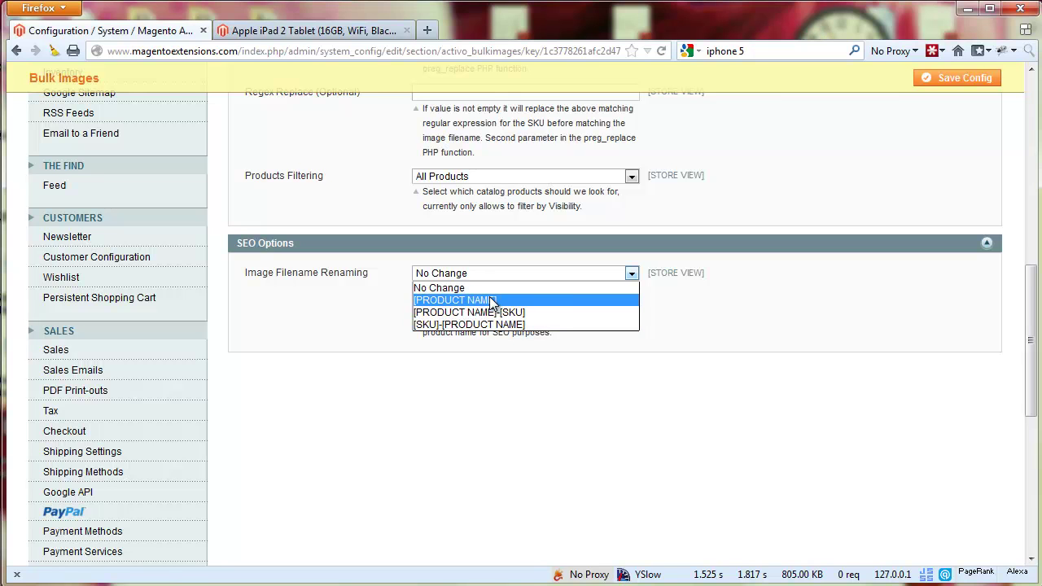
{"action": "left_click", "coordinate": [492, 299]}
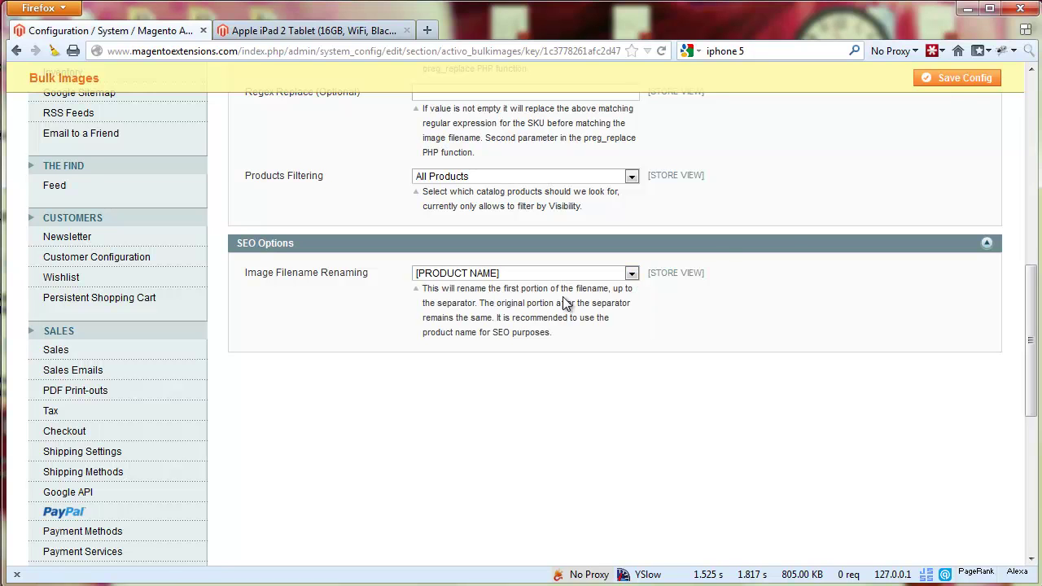
{"action": "left_click", "coordinate": [958, 84]}
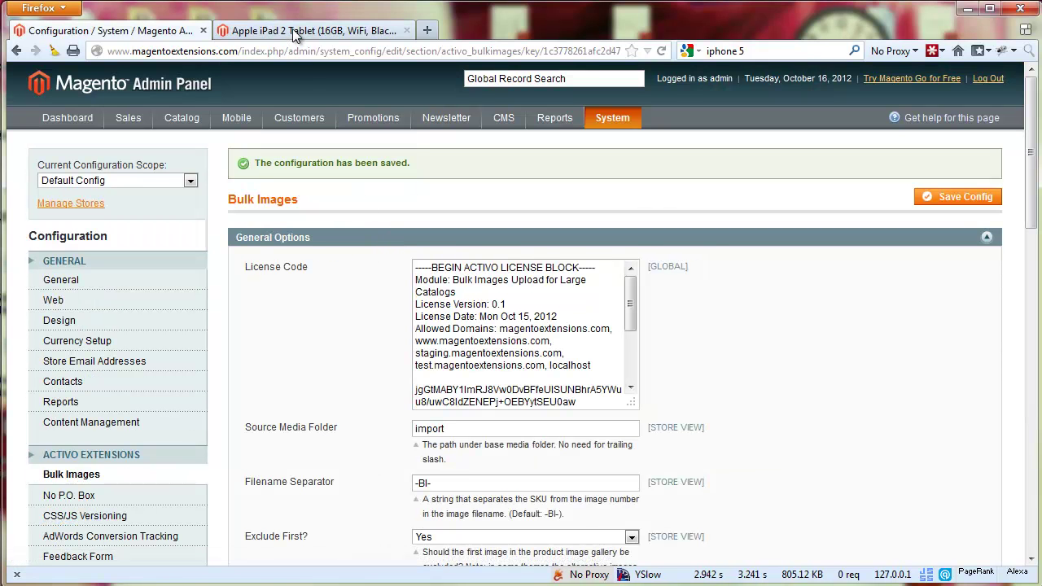
{"action": "scroll", "coordinate": [456, 342], "scroll_direction": "down", "scroll_amount": 3}
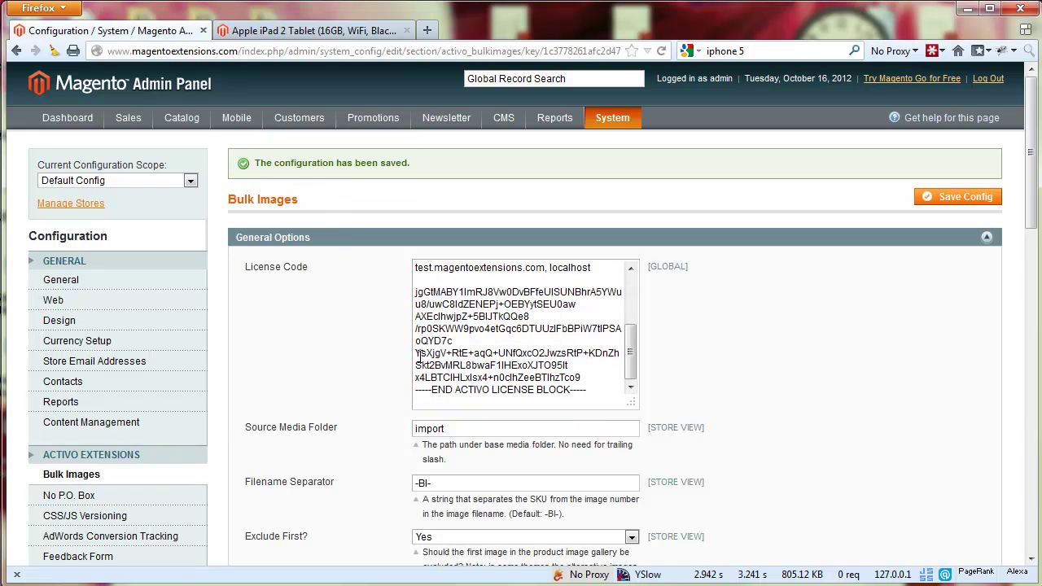
{"action": "scroll", "coordinate": [357, 398], "scroll_direction": "down", "scroll_amount": 5}
{"action": "scroll", "coordinate": [357, 399], "scroll_direction": "down", "scroll_amount": 2}
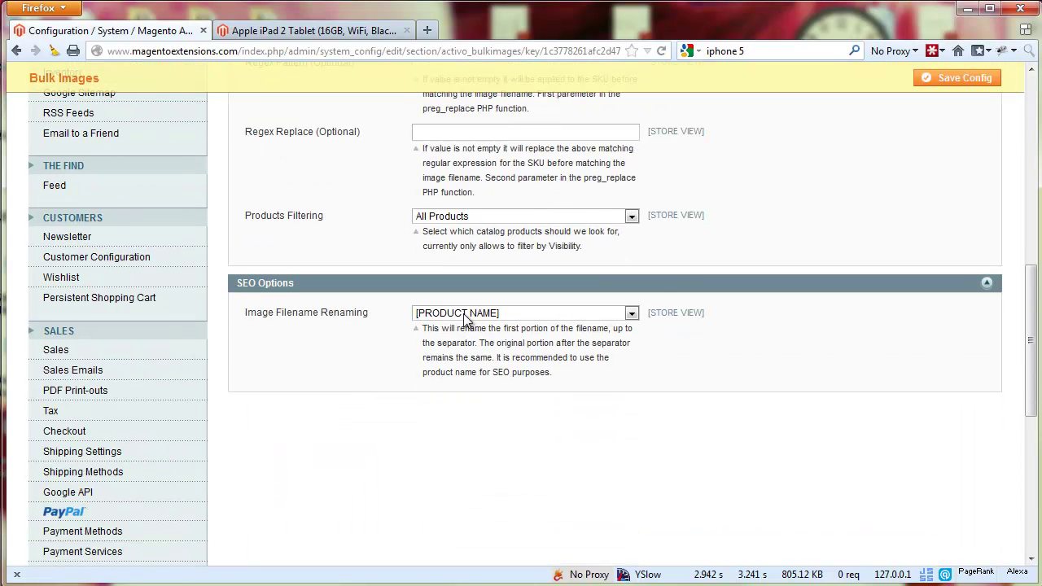
{"action": "scroll", "coordinate": [294, 298], "scroll_direction": "up", "scroll_amount": 7}
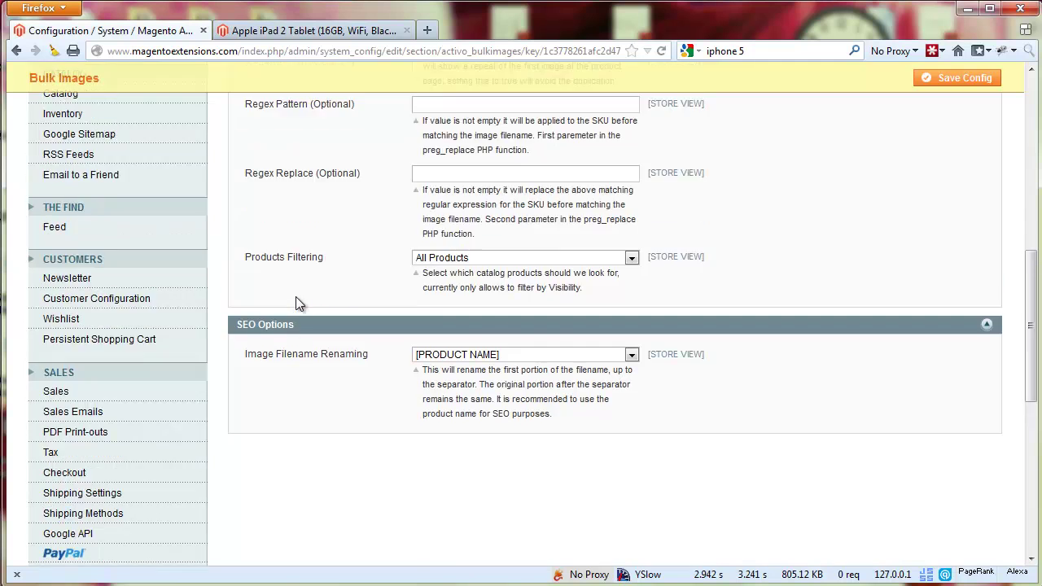
- Re-import all bulk images as record 27 (12 images, 3 SKUs), then view the storefront Electronics category
{"action": "mouse_move", "coordinate": [179, 114]}
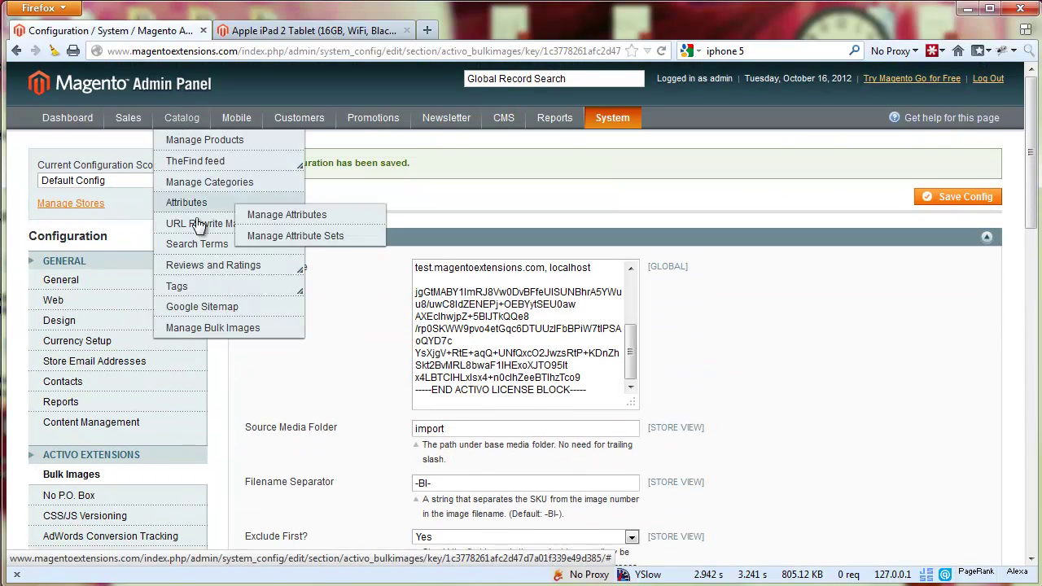
{"action": "left_click", "coordinate": [202, 327]}
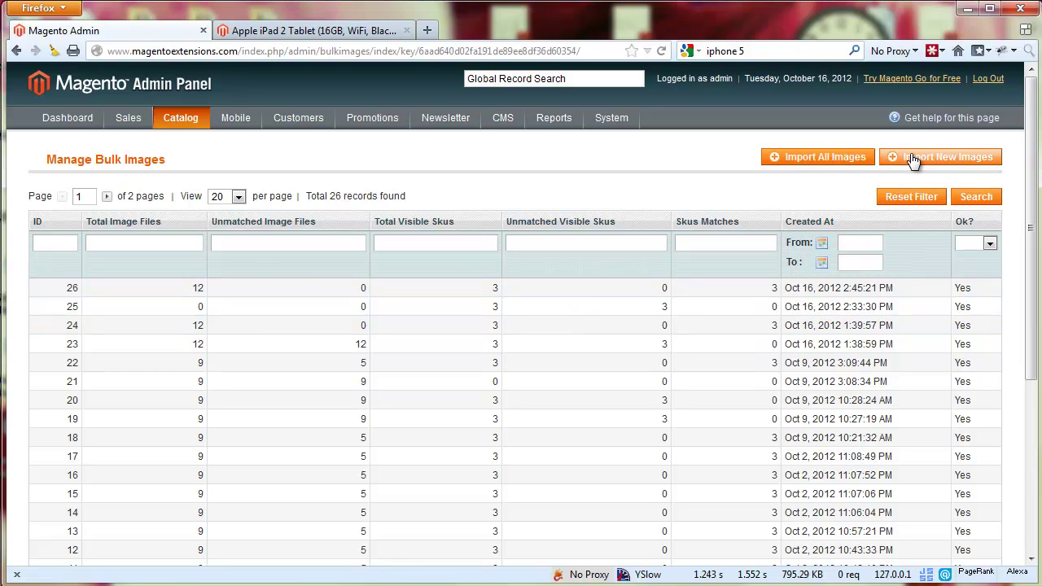
{"action": "left_click", "coordinate": [817, 167]}
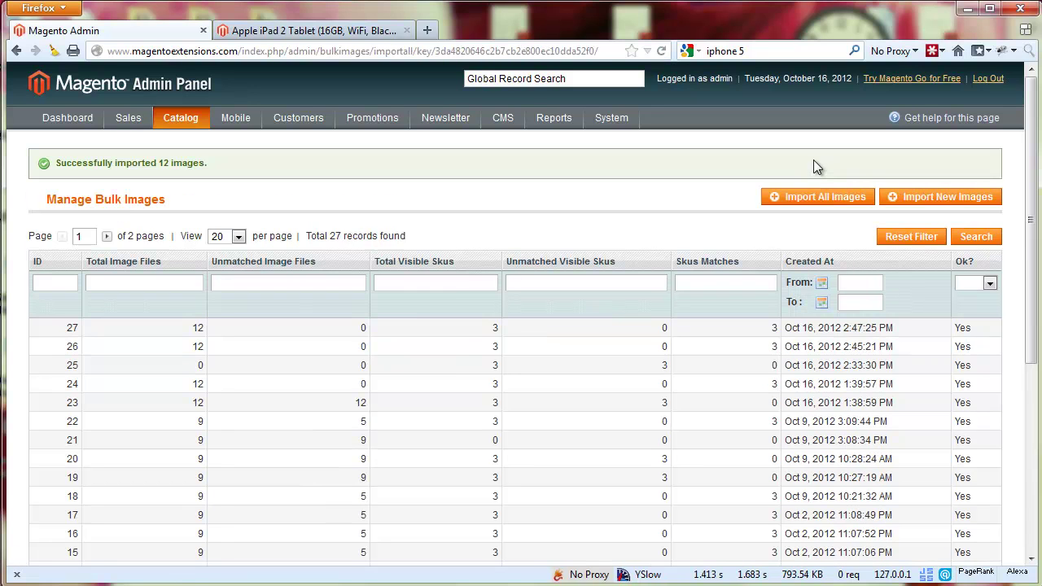
{"action": "left_click", "coordinate": [303, 33]}
{"action": "left_click", "coordinate": [181, 157]}
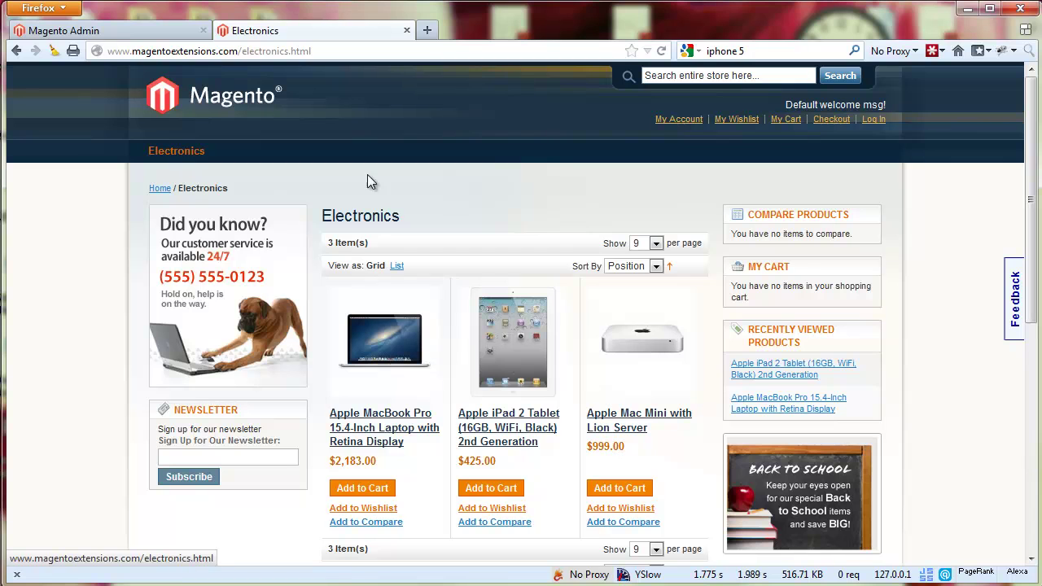
- Filter Firebug's Net panel to images and open iPad 2, seeing apple-ipad-2-tablet-16gb-wifi-black-2nd-generation filenames
{"action": "left_click", "coordinate": [1001, 52]}
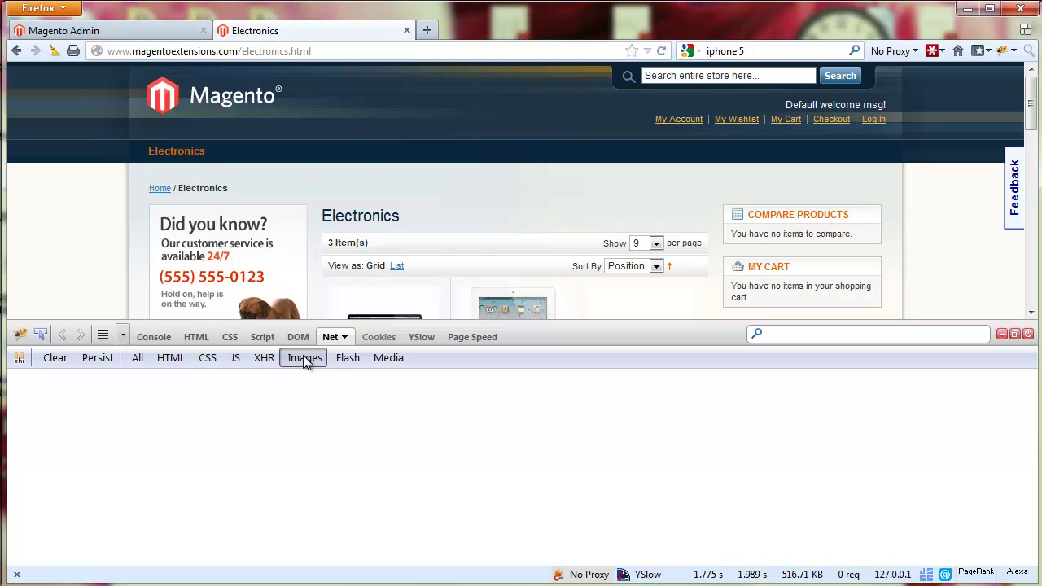
{"action": "scroll", "coordinate": [478, 210], "scroll_direction": "down", "scroll_amount": 2}
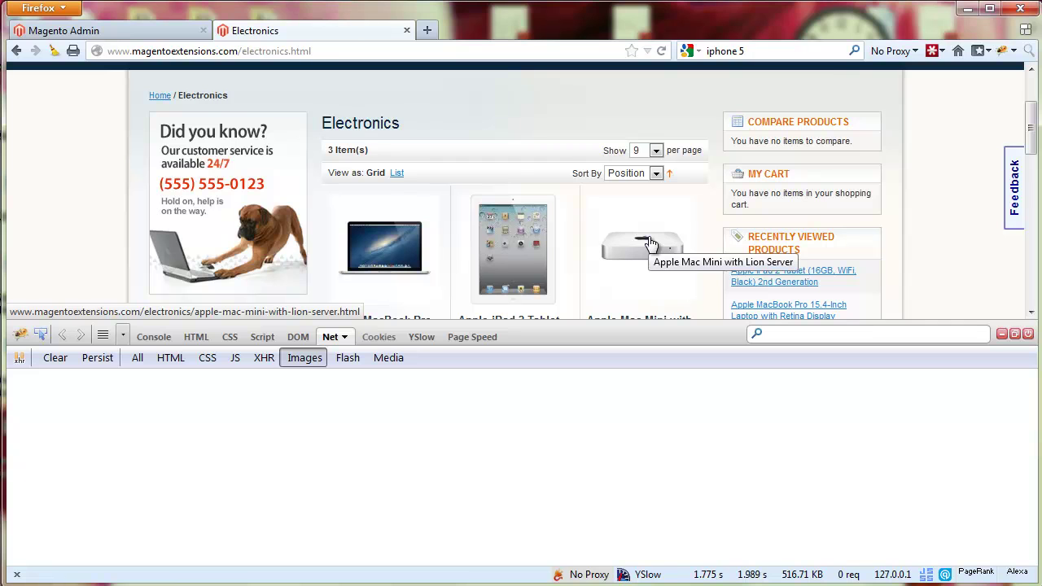
{"action": "left_click", "coordinate": [516, 255]}
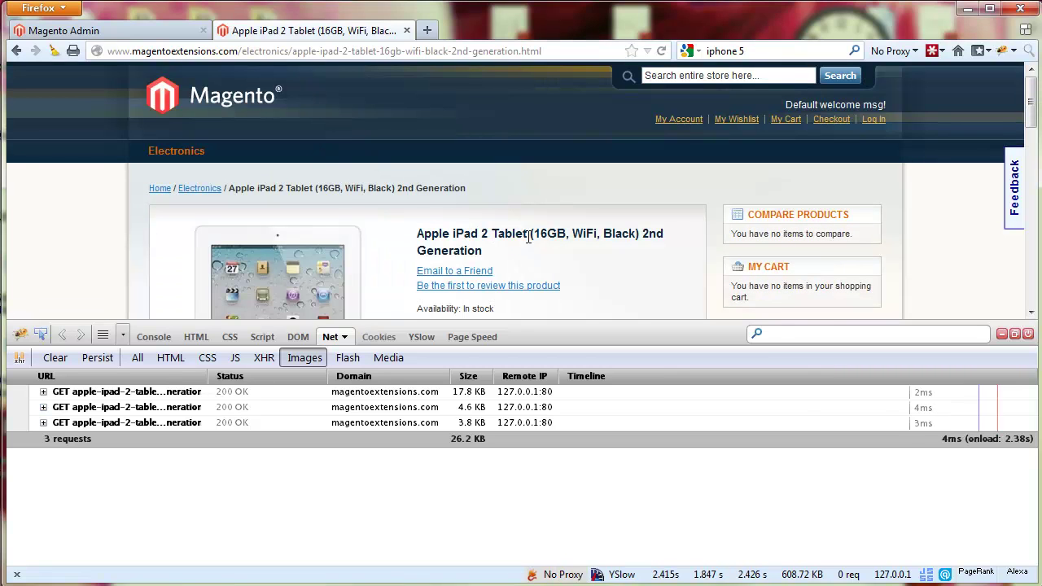
{"action": "mouse_move", "coordinate": [151, 401]}
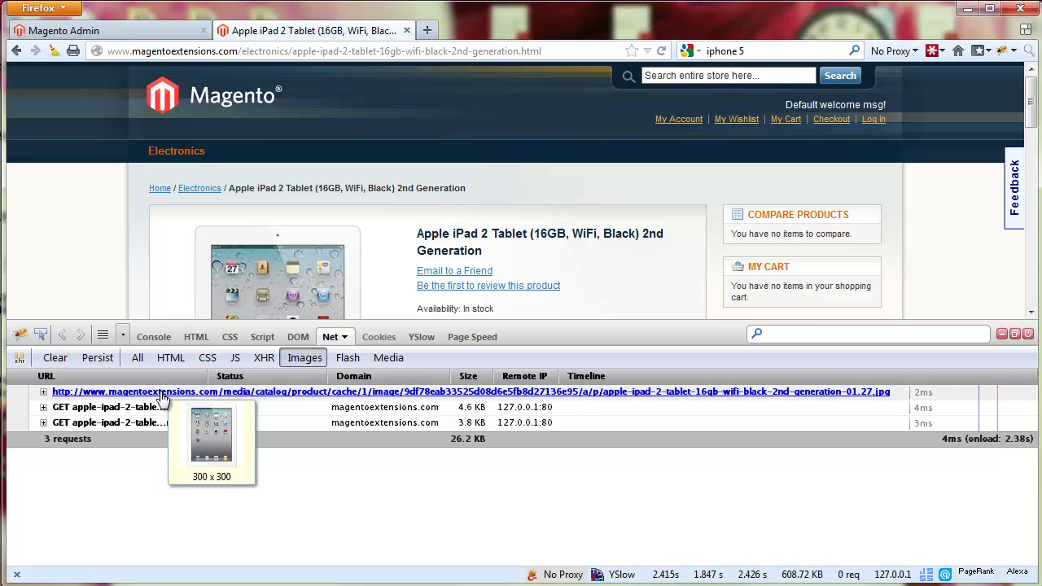